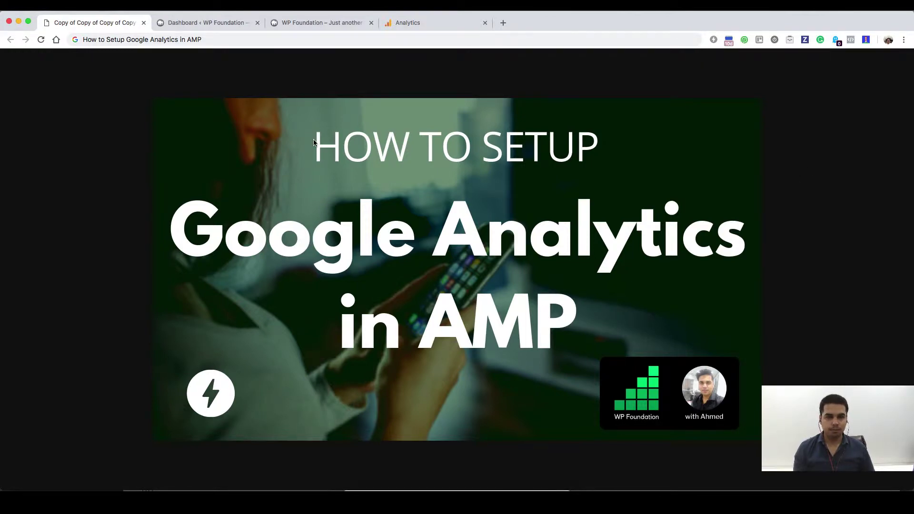
# - Leave the Google Slides title slide for the 'Dashboard ‹ WP Foundation' WordPress tab
pyautogui.click(228, 23)
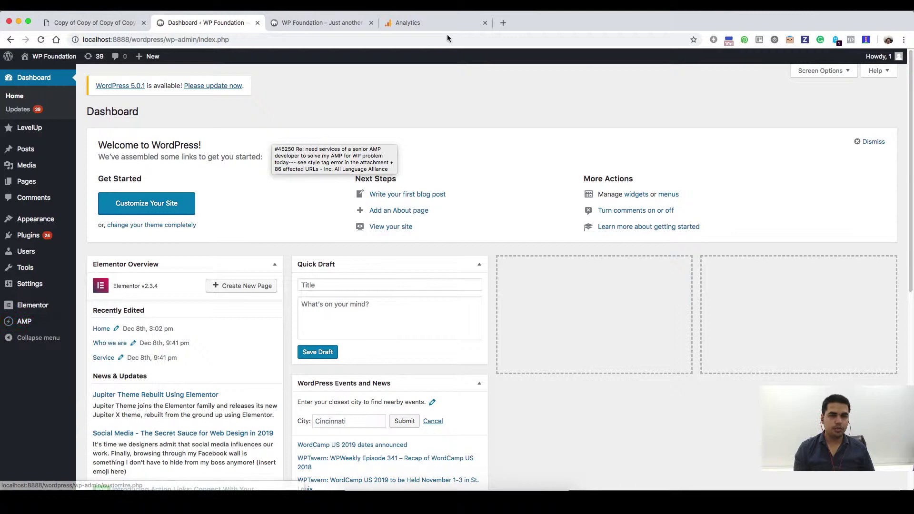
# - Move the Google Analytics tab beside the dashboard, then open the AMPforWP options page
pyautogui.click(408, 22)
pyautogui.moveTo(408, 22); pyautogui.dragTo(295, 22)
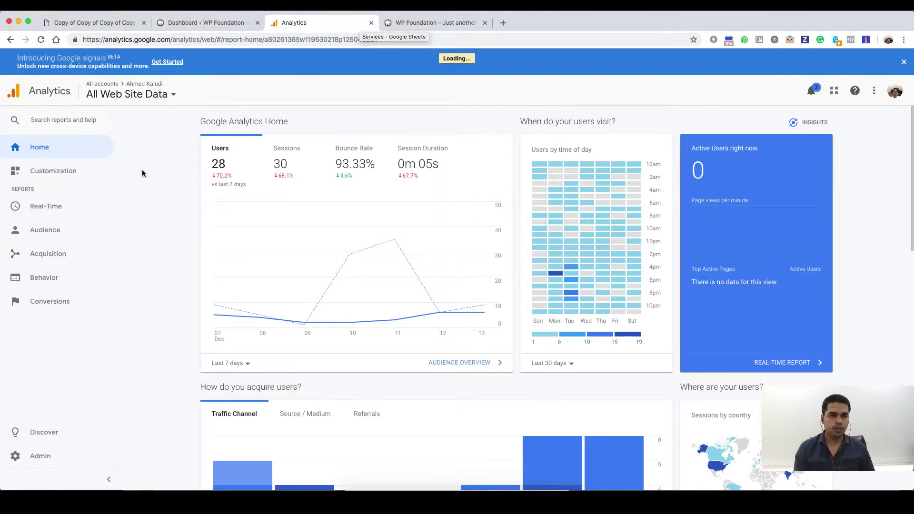
pyautogui.click(201, 23)
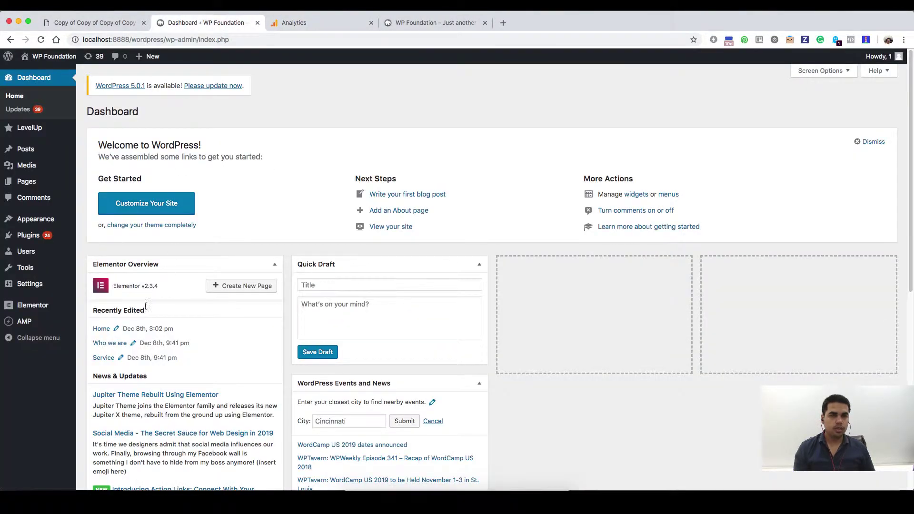
pyautogui.click(43, 322)
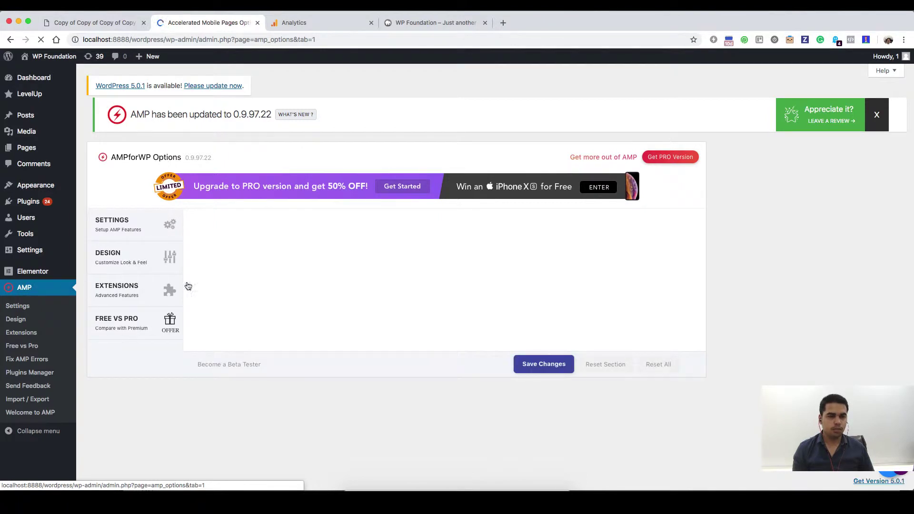
# - Browse the AMP extensions and settings, then open Analytics and highlight the Google Analytics option
pyautogui.click(94, 286)
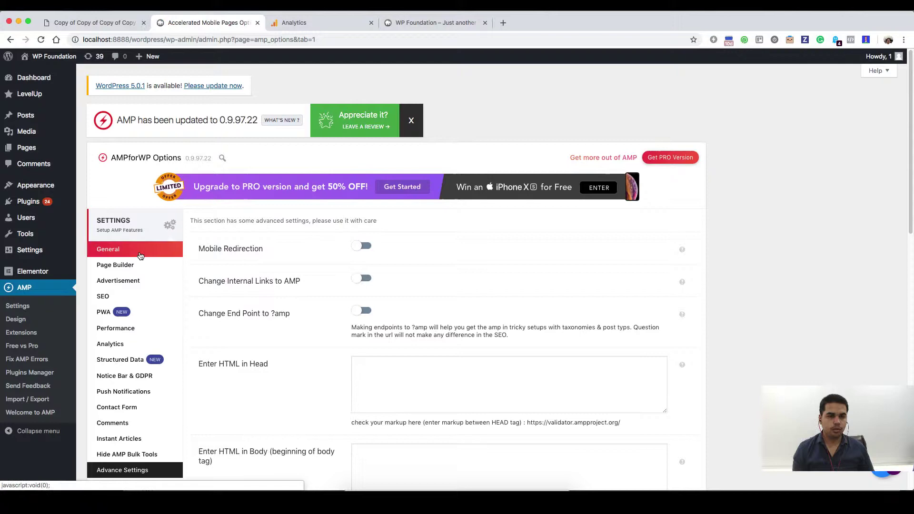
pyautogui.click(143, 227)
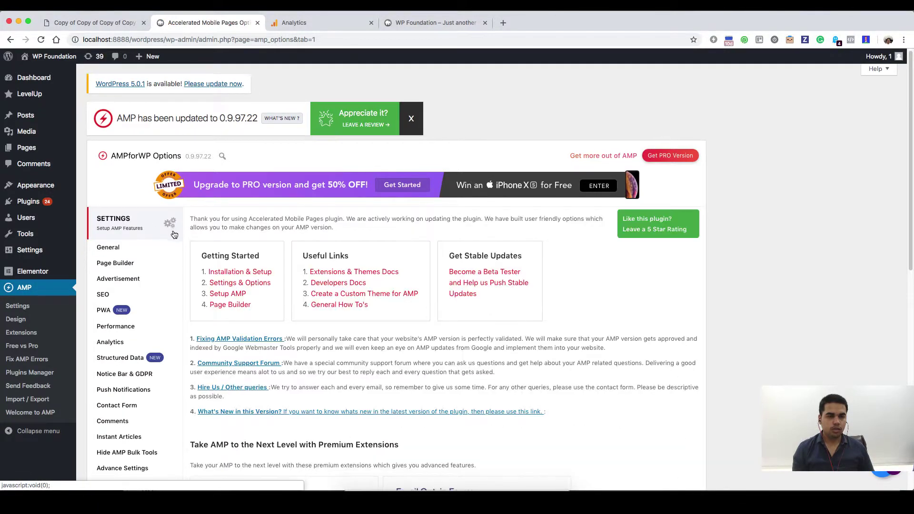
pyautogui.scroll(-1, 139, 257)
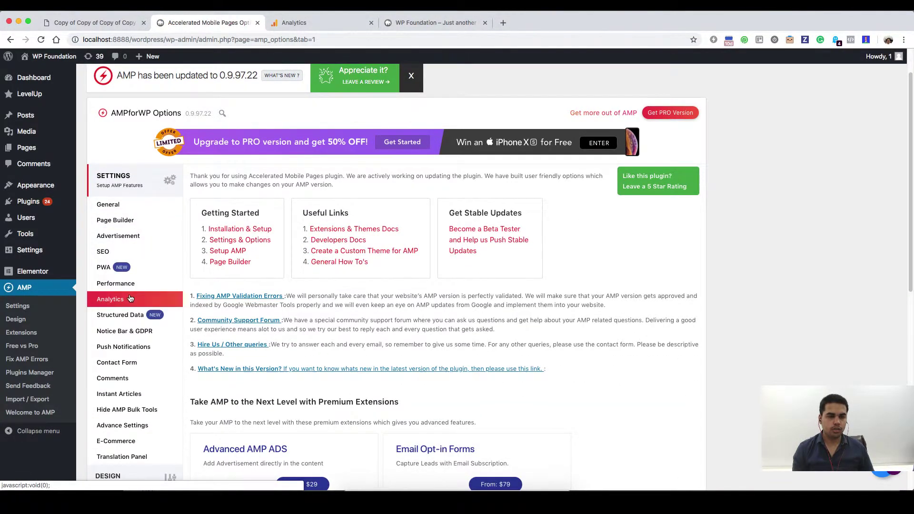
pyautogui.click(129, 298)
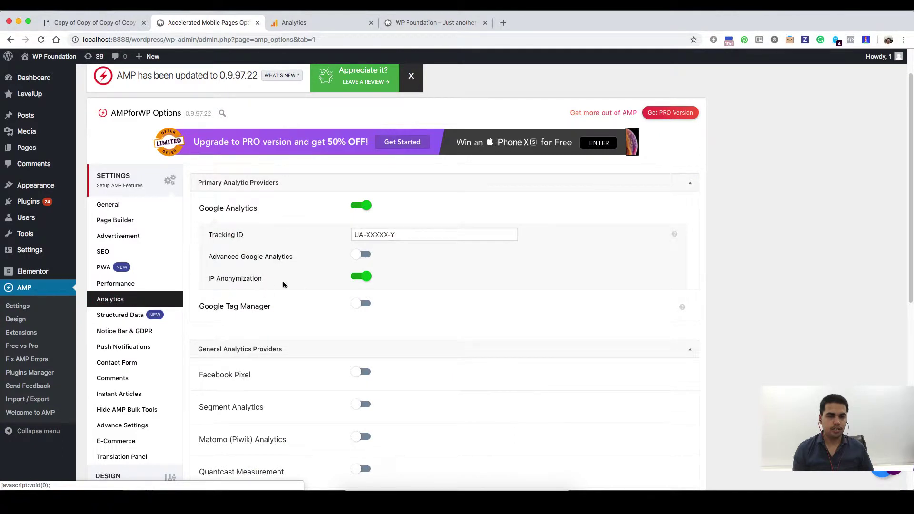
pyautogui.click(363, 206)
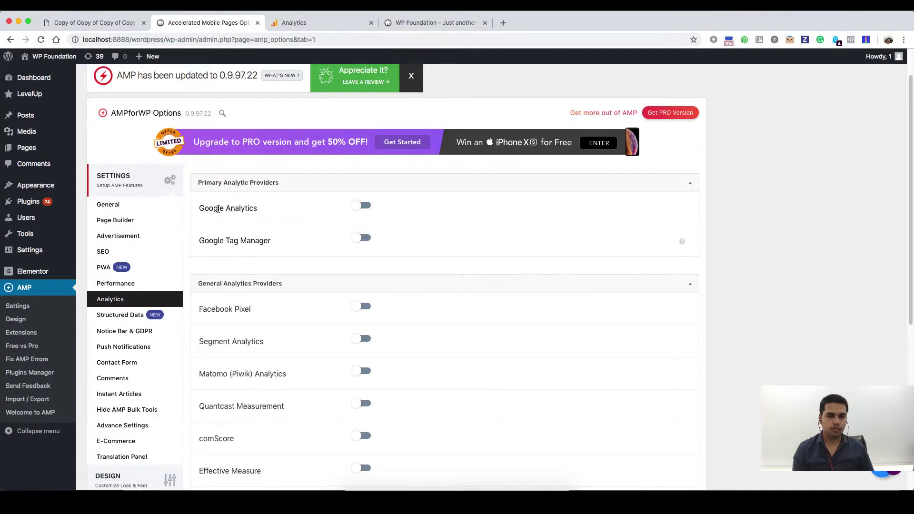
pyautogui.moveTo(210, 208); pyautogui.dragTo(258, 208)
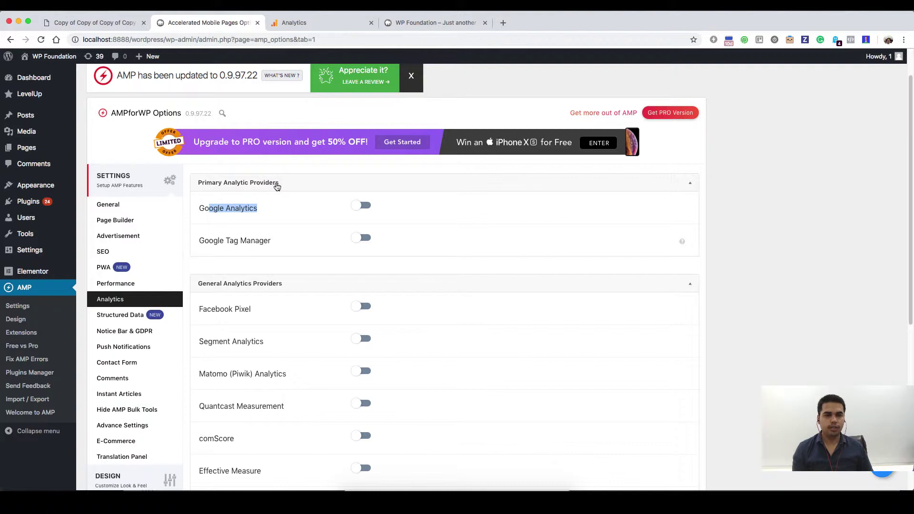
pyautogui.click(279, 208)
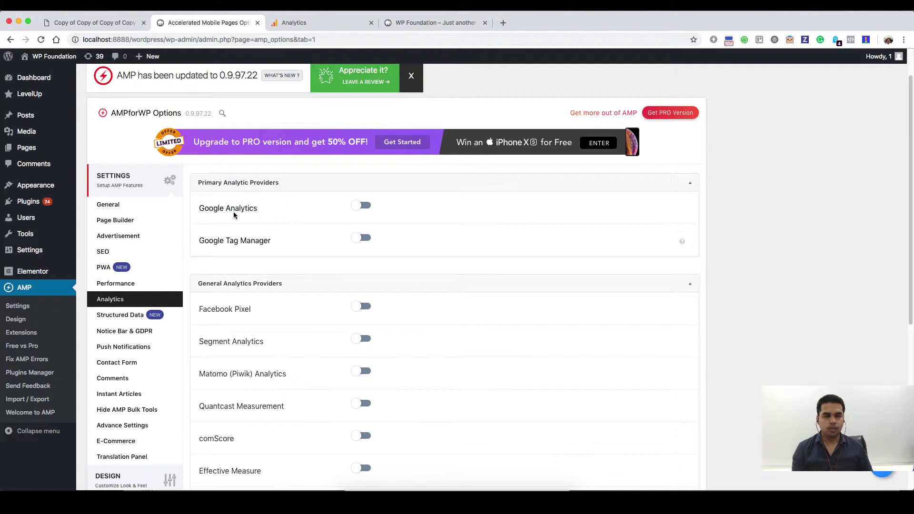
pyautogui.moveTo(210, 208); pyautogui.dragTo(263, 206)
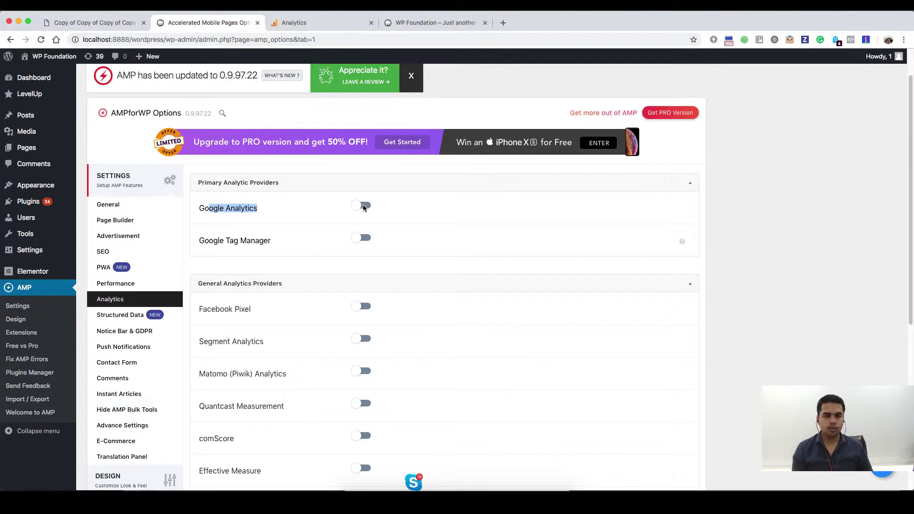
pyautogui.scroll(-3, 306, 254)
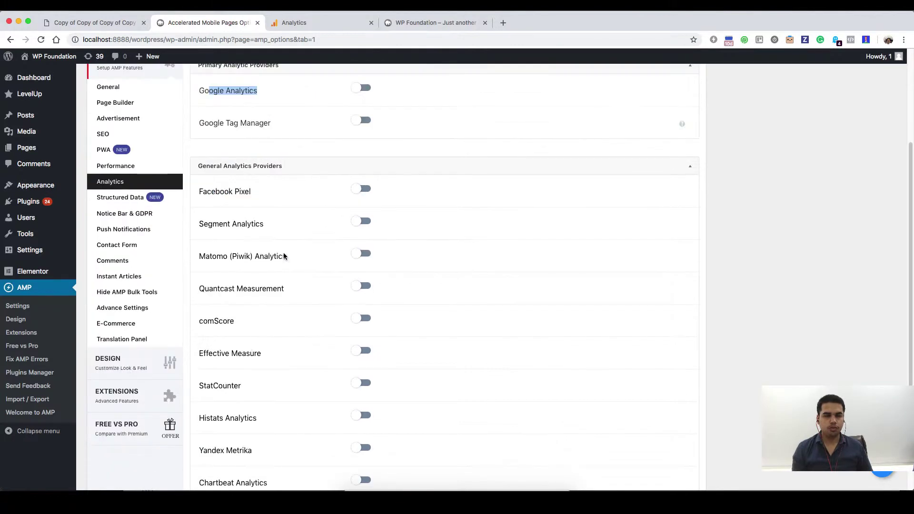
pyautogui.moveTo(228, 184); pyautogui.dragTo(290, 370)
pyautogui.scroll(-3, 244, 217)
pyautogui.scroll(-1, 243, 216)
pyautogui.scroll(5, 290, 371)
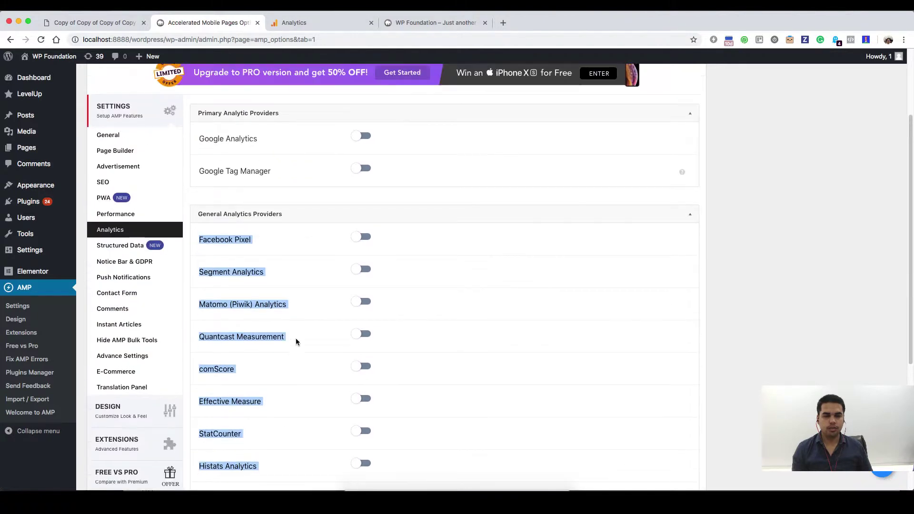
pyautogui.scroll(3, 296, 338)
# - Switch Google Analytics on and select the placeholder Tracking ID for replacement
pyautogui.click(312, 263)
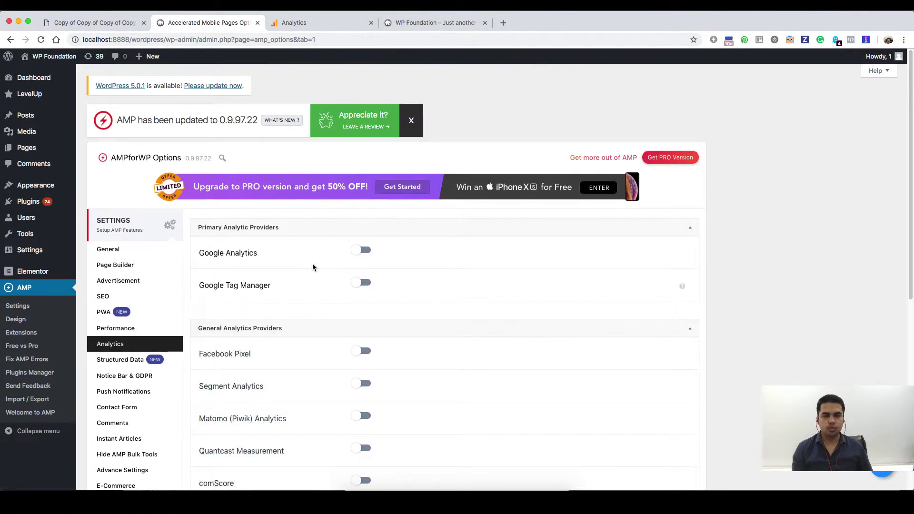
pyautogui.click(362, 251)
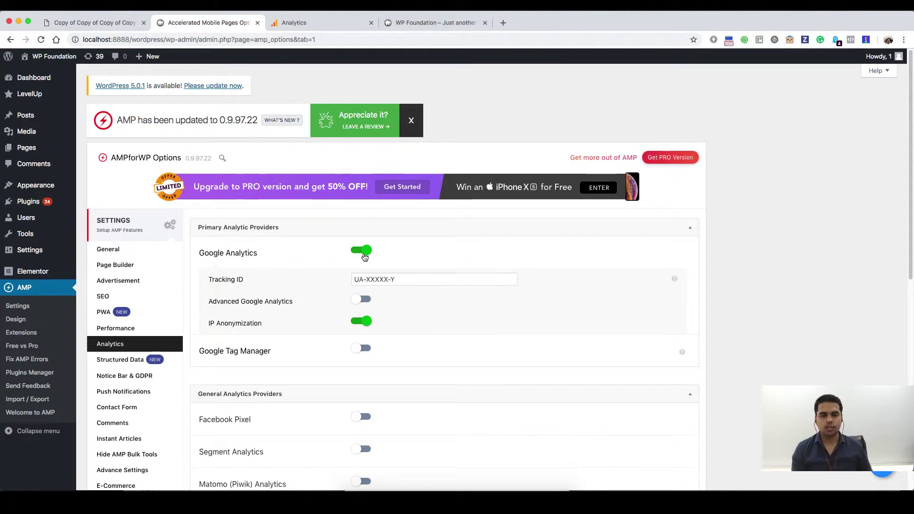
pyautogui.click(439, 279)
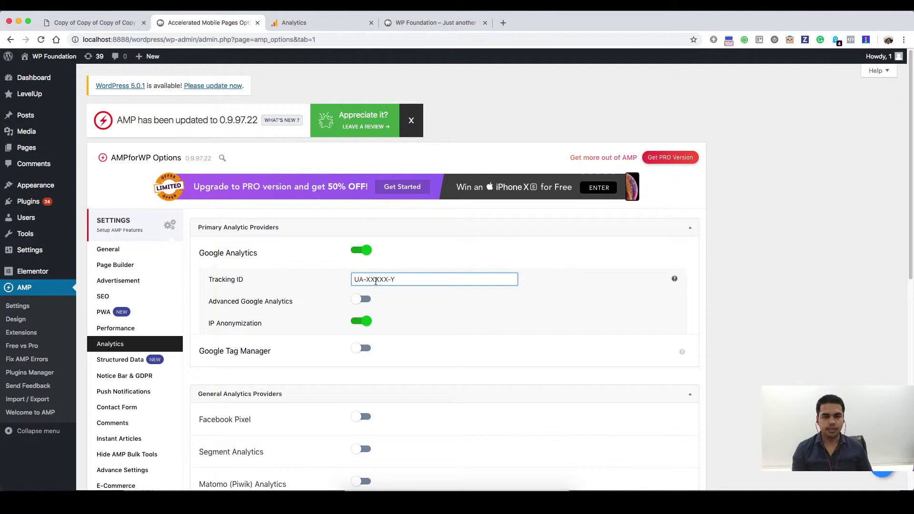
pyautogui.tripleClick(376, 280)
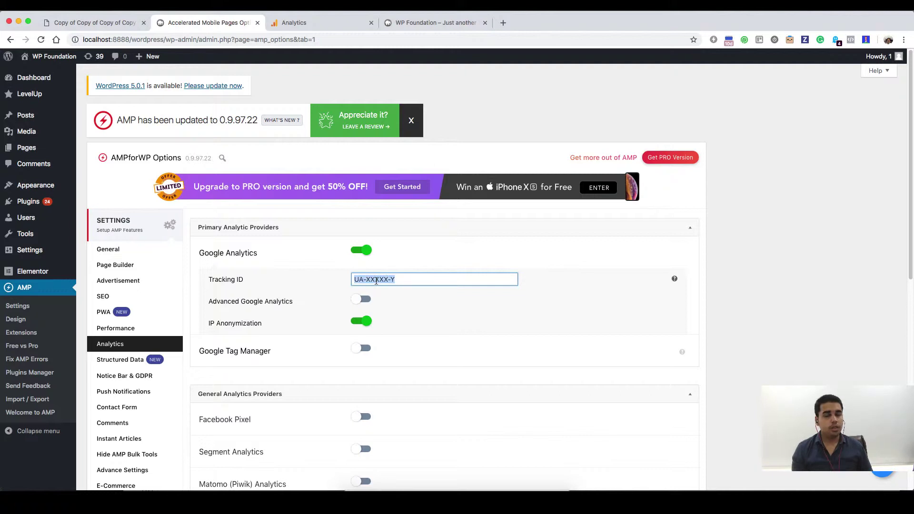
pyautogui.click(327, 24)
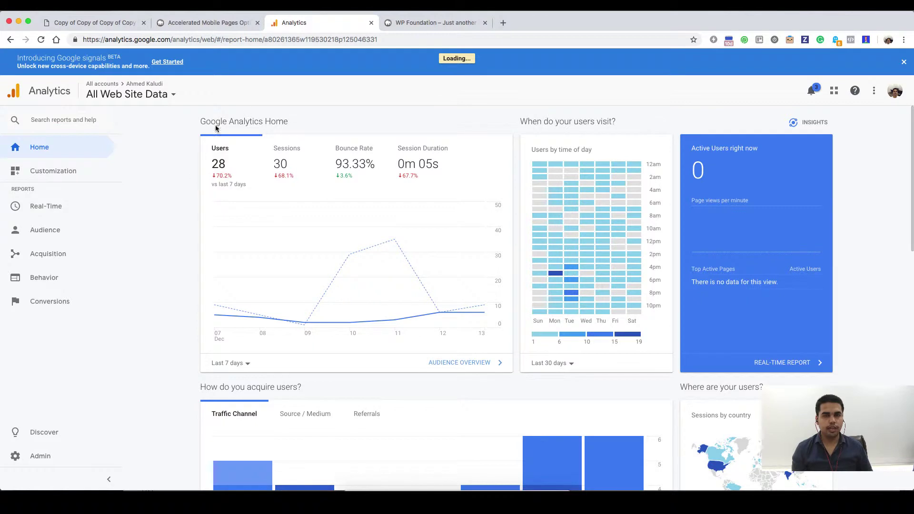
# - Open the property's Basic Settings from the Google Analytics Admin area
pyautogui.click(55, 458)
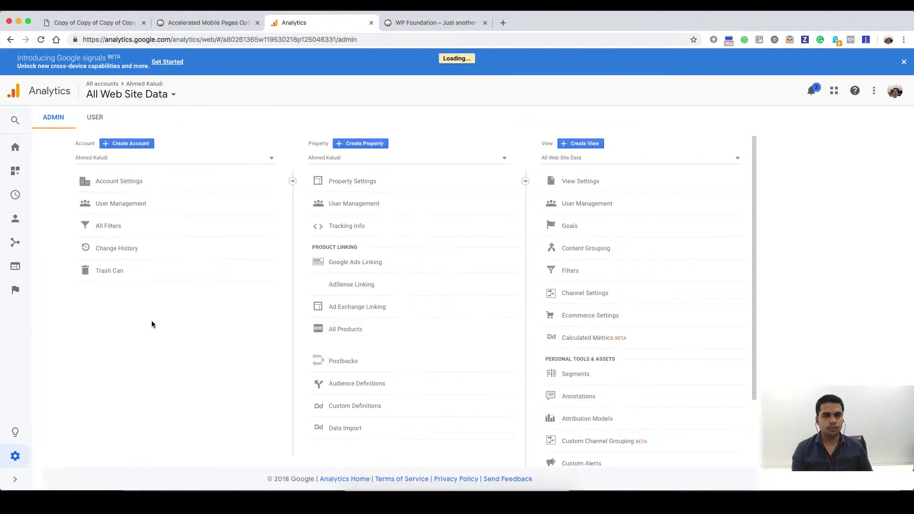
pyautogui.click(345, 184)
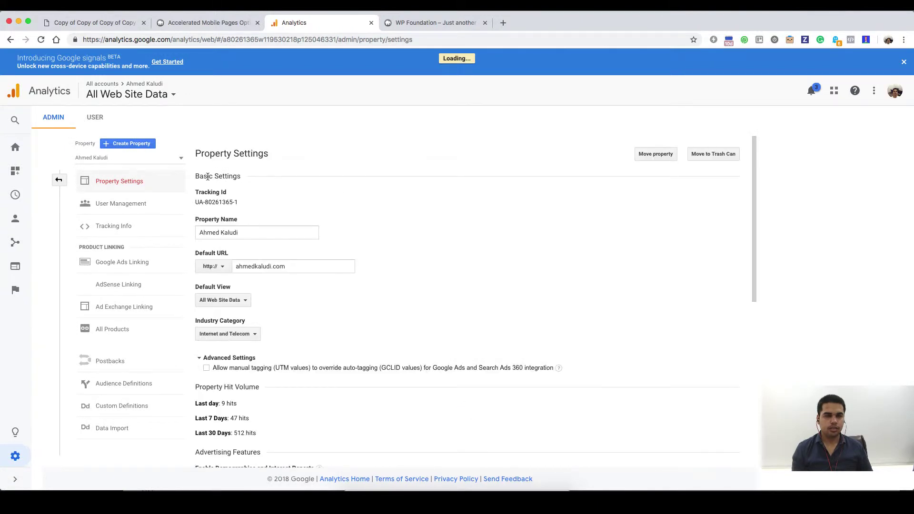
pyautogui.moveTo(207, 176); pyautogui.dragTo(237, 178)
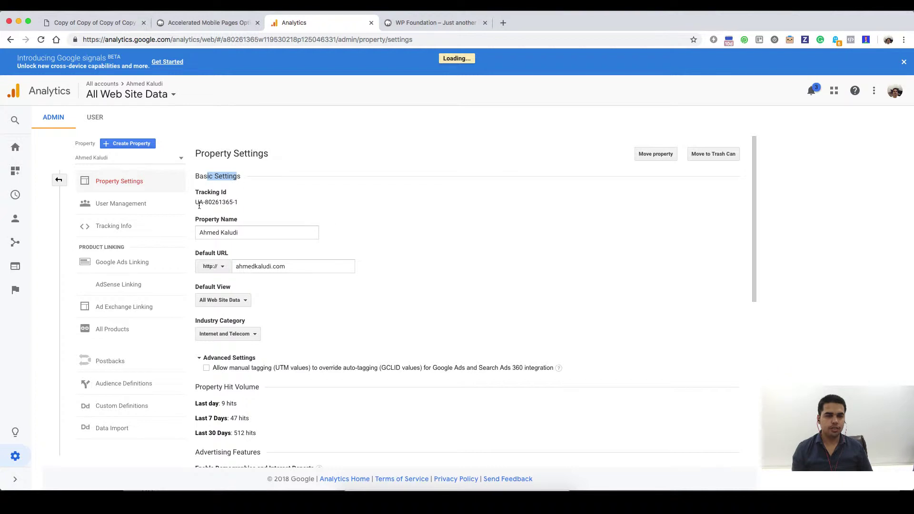
# - Select and copy the property's tracking ID UA-80261365-1
pyautogui.moveTo(197, 203); pyautogui.dragTo(220, 202)
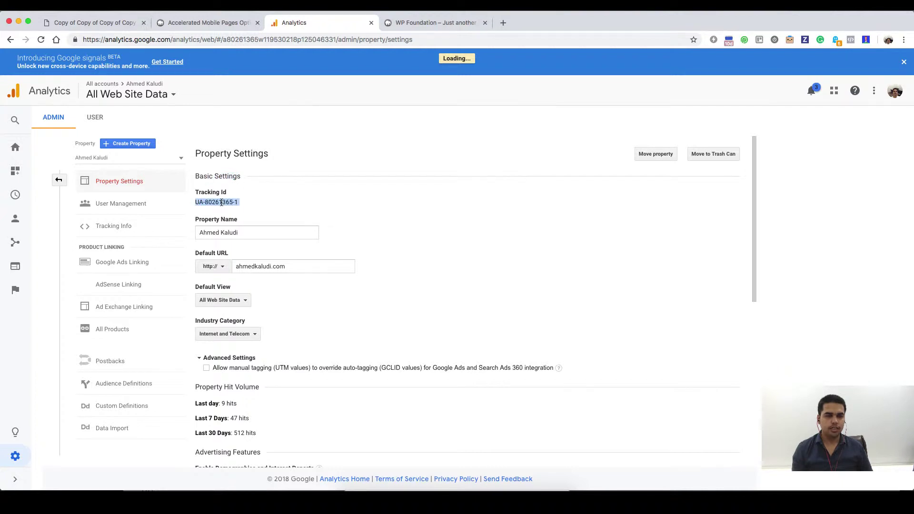
pyautogui.click(247, 204)
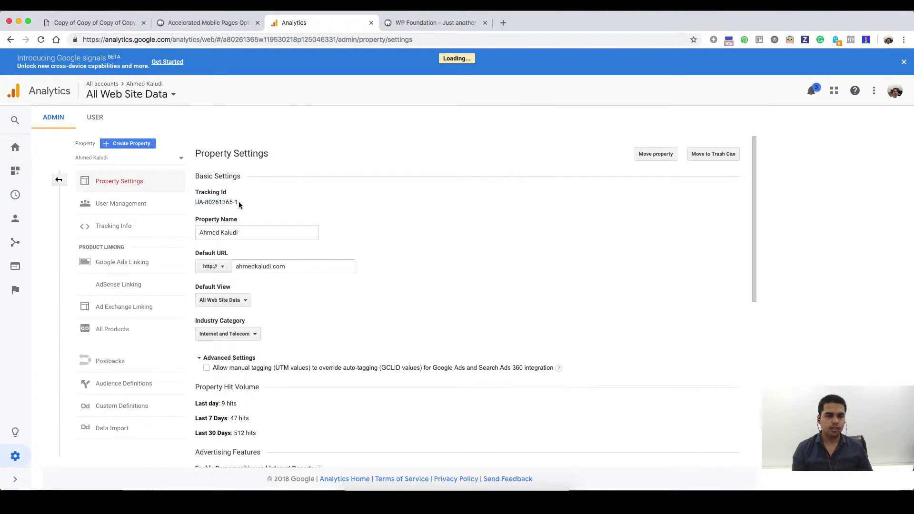
pyautogui.moveTo(240, 205); pyautogui.dragTo(194, 204)
pyautogui.rightClick(215, 205)
pyautogui.click(239, 223)
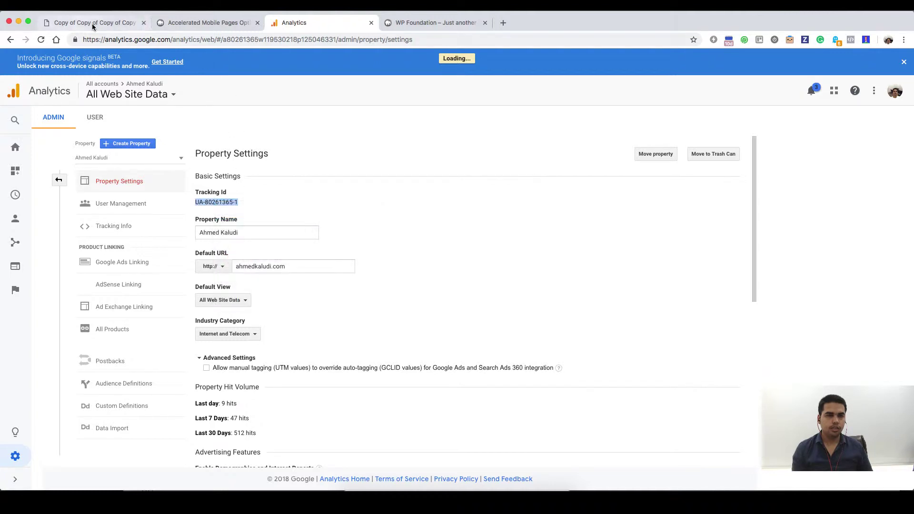
# - Paste UA-80261365-1 into the AMPforWP Tracking ID field and delete the trailing space
pyautogui.click(196, 23)
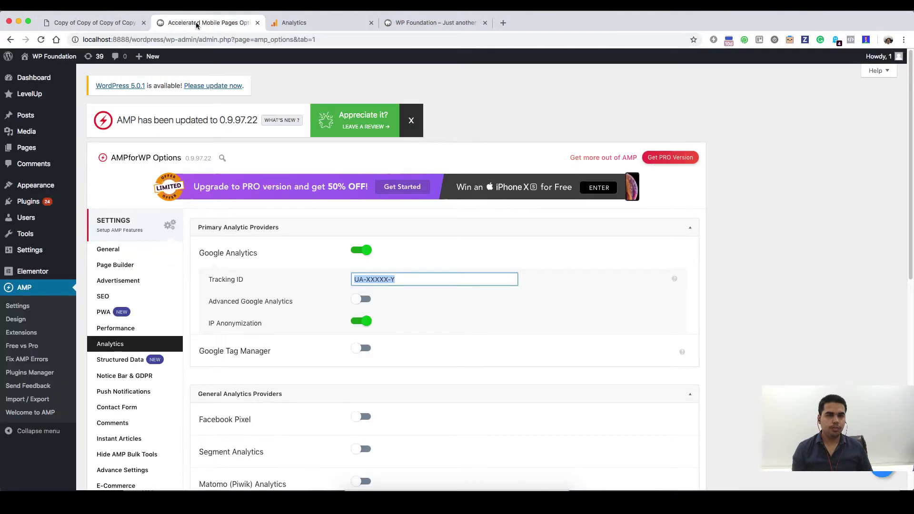
pyautogui.rightClick(404, 278)
pyautogui.click(437, 347)
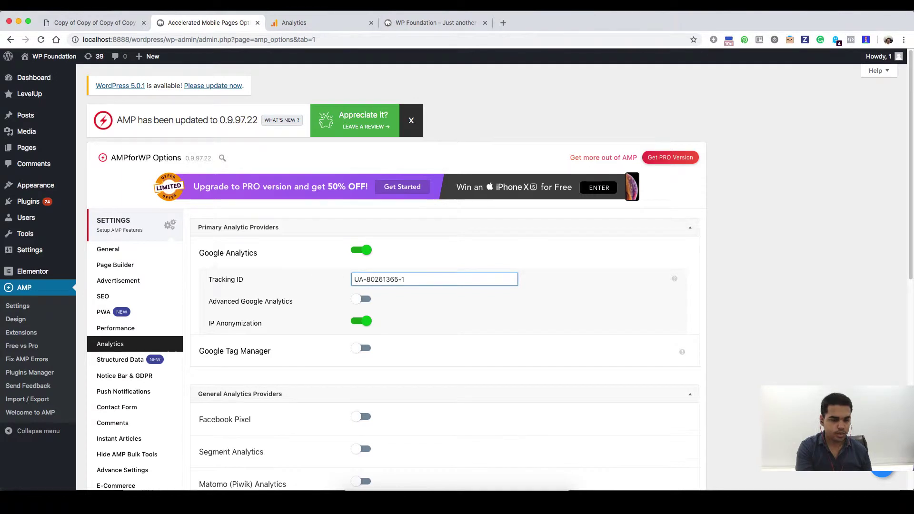
pyautogui.hotkey('shift', 'Left')
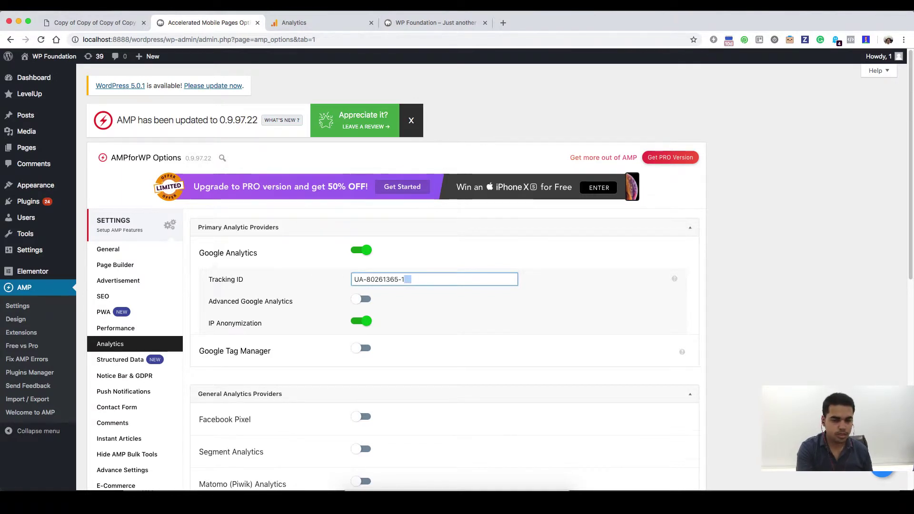
pyautogui.press('BackSpace')
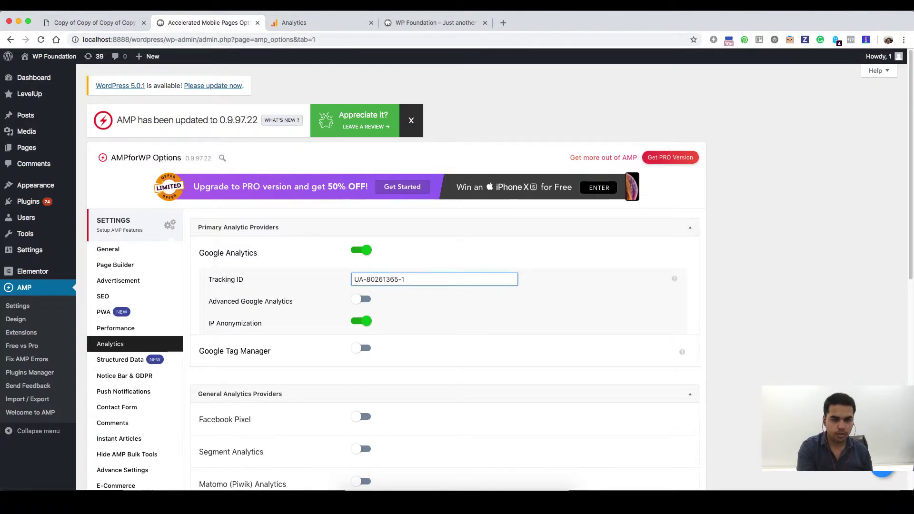
# - Check the pasted tracking ID and save the analytics settings
pyautogui.press('Left')
pyautogui.press('Left')
pyautogui.press('Left')
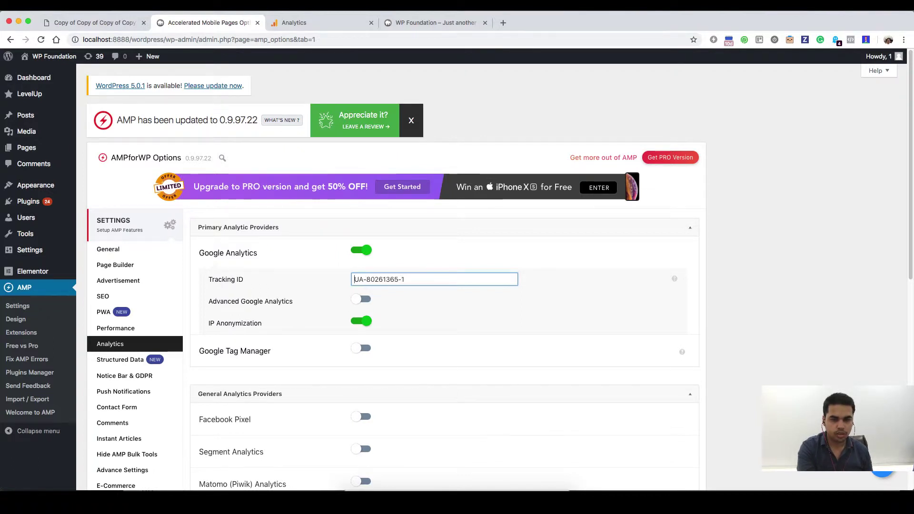
pyautogui.hotkey('shift', 'End')
pyautogui.press('Right')
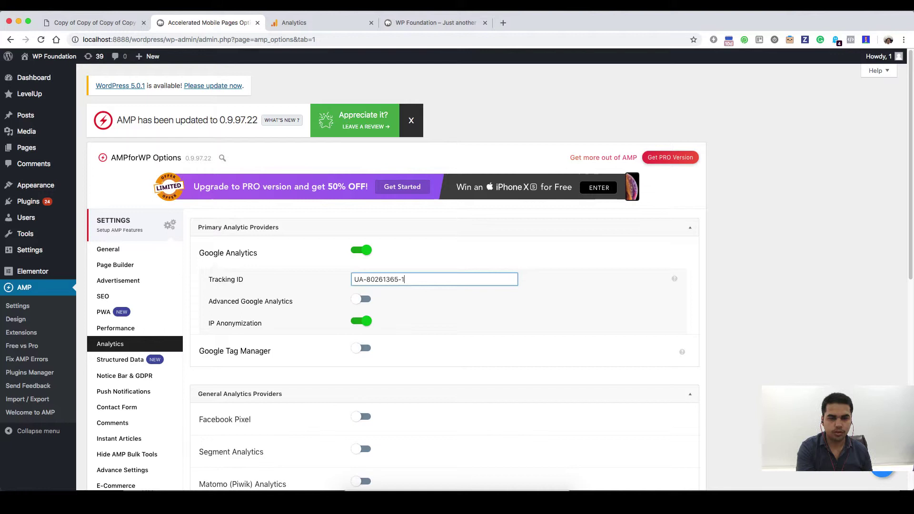
pyautogui.scroll(-1, 482, 333)
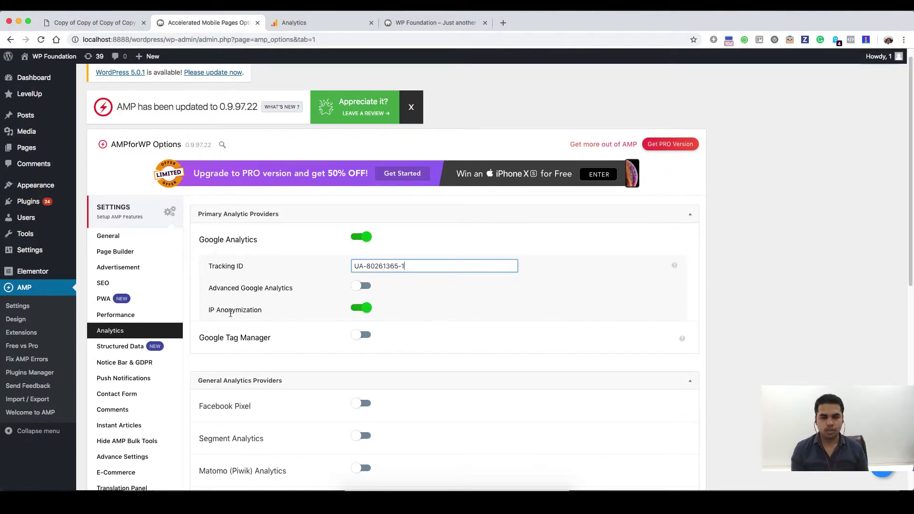
pyautogui.moveTo(237, 310); pyautogui.dragTo(220, 292)
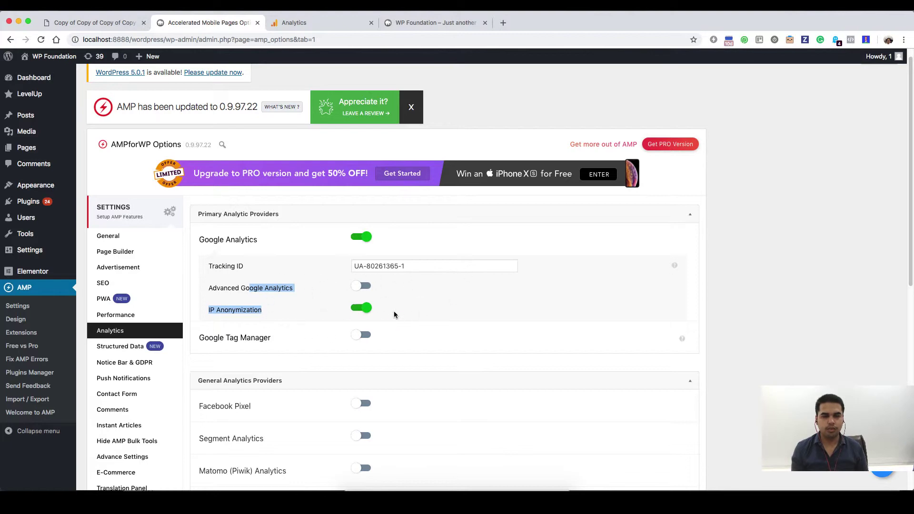
pyautogui.scroll(-5, 561, 289)
pyautogui.click(549, 443)
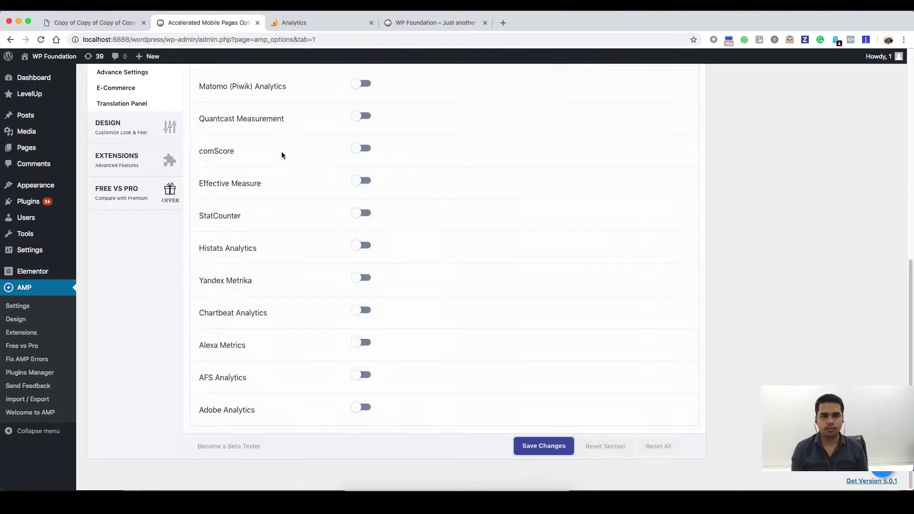
pyautogui.moveTo(50, 56)
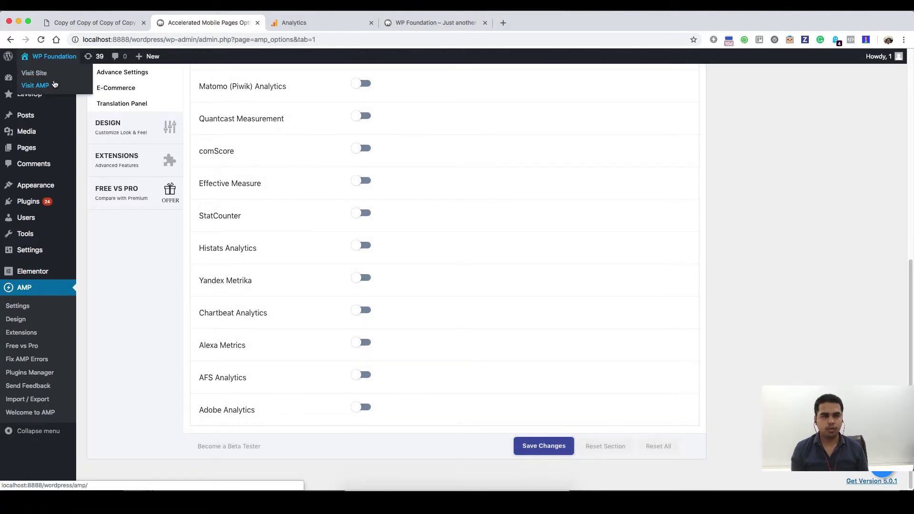
# - Open the site's AMP homepage via Visit AMP and view its page source
pyautogui.keyDown('super'); pyautogui.click(54, 85); pyautogui.keyUp('super')
pyautogui.click(335, 27)
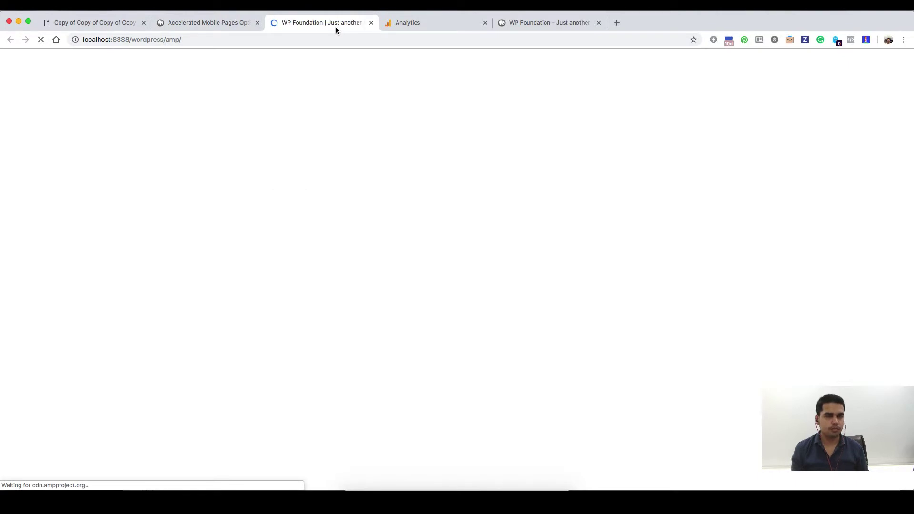
pyautogui.click(231, 26)
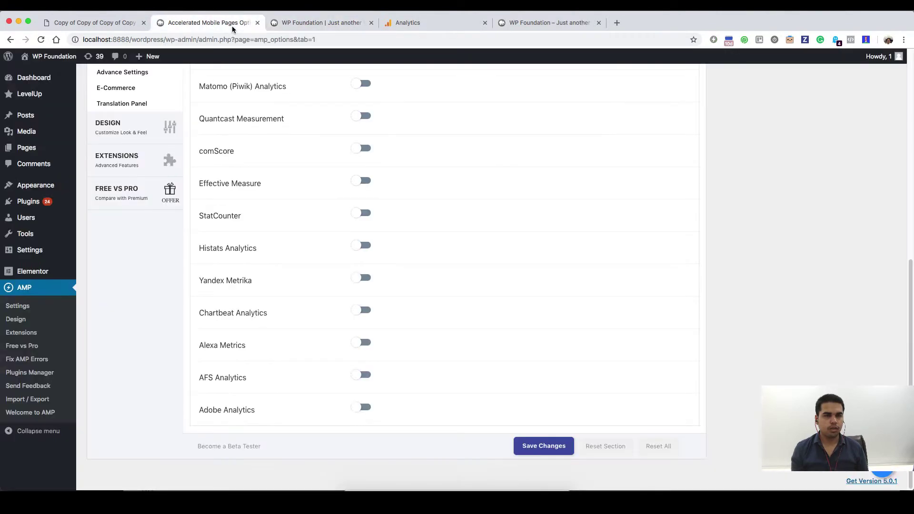
pyautogui.click(284, 24)
pyautogui.rightClick(282, 158)
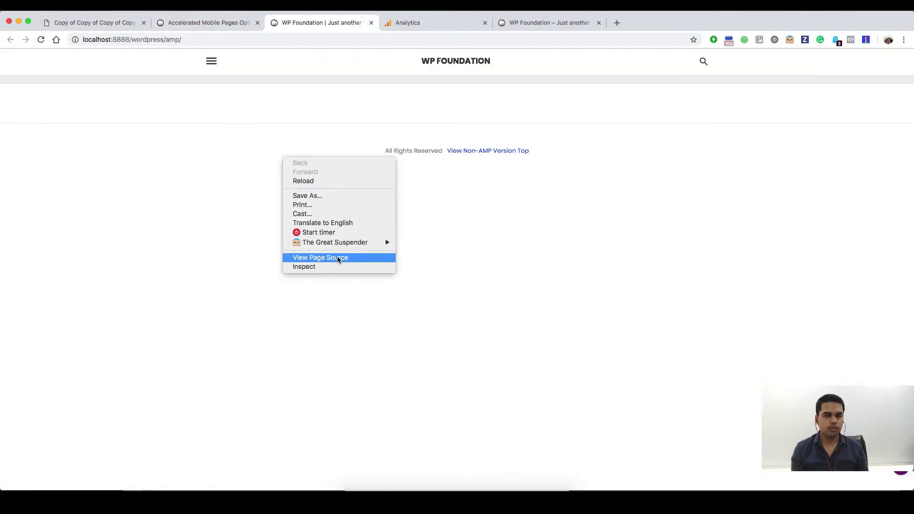
pyautogui.click(338, 257)
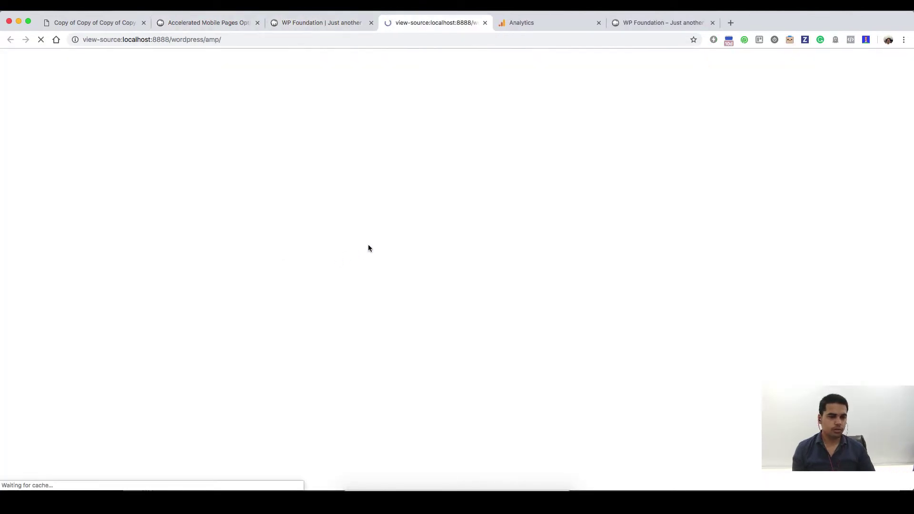
# - Search the source for '<amp-a' and highlight the amp-analytics account UA-80261365-1
pyautogui.hotkey('ctrl', 'f')
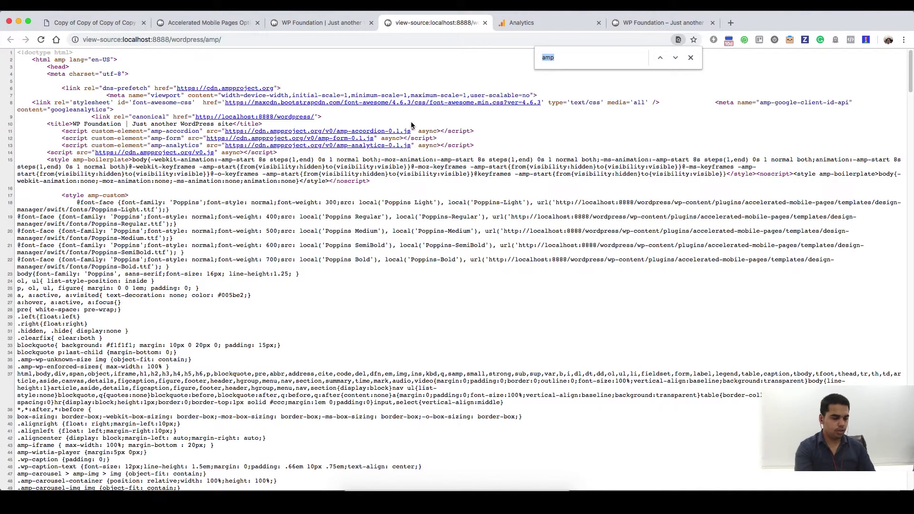
pyautogui.write('<amo')
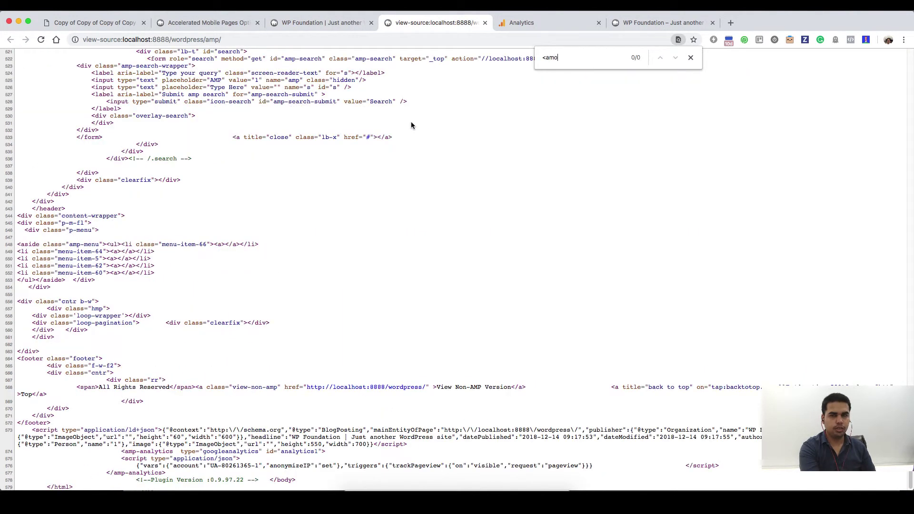
pyautogui.press('BackSpace')
pyautogui.write('p-an')
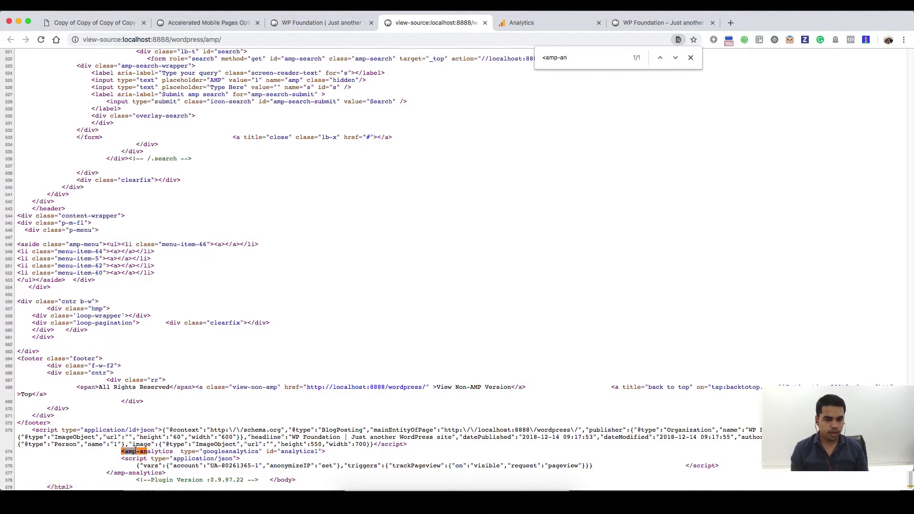
pyautogui.moveTo(210, 466); pyautogui.dragTo(251, 465)
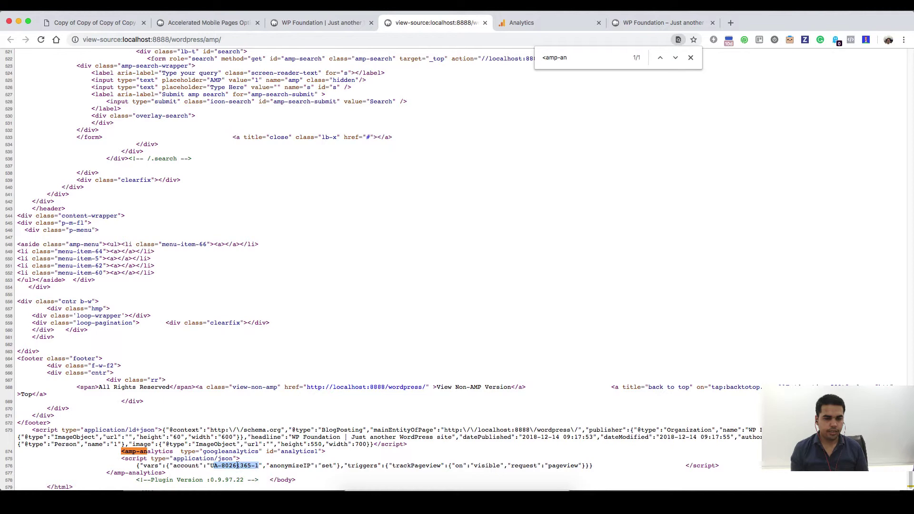
pyautogui.click(312, 24)
pyautogui.click(180, 20)
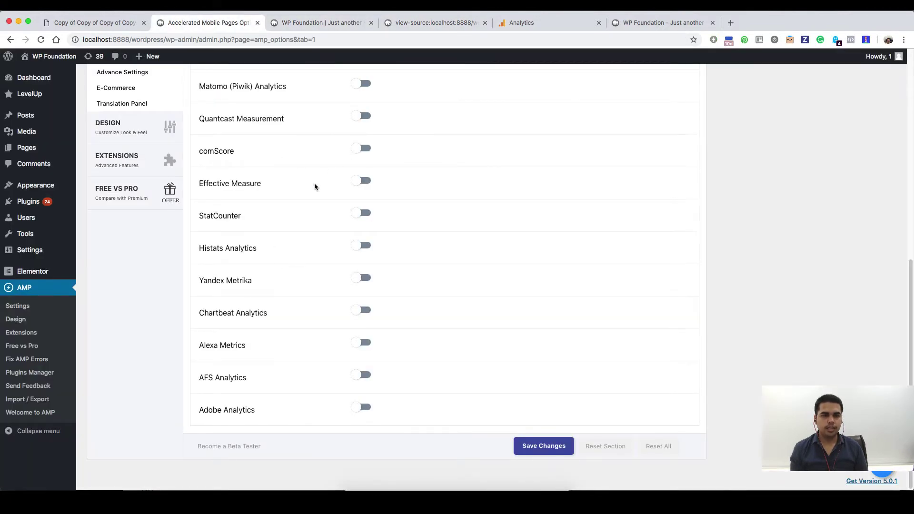
pyautogui.scroll(5, 314, 183)
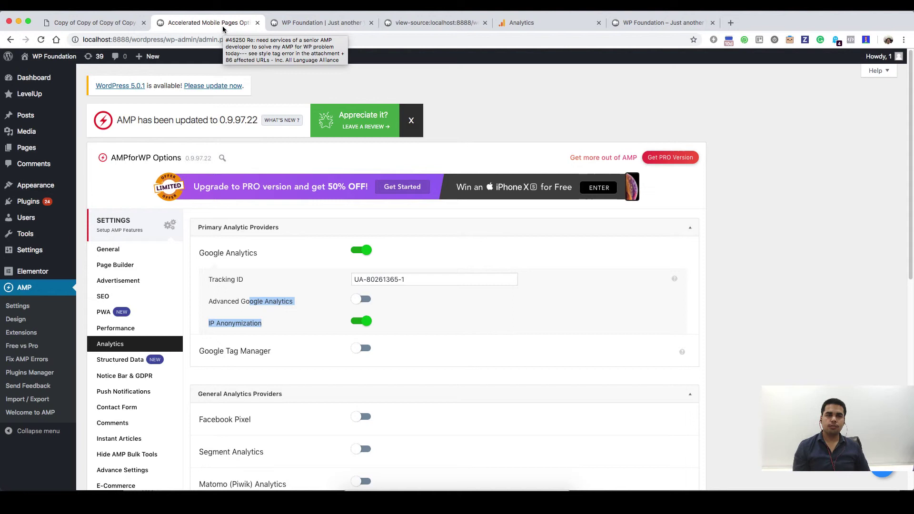
pyautogui.click(350, 83)
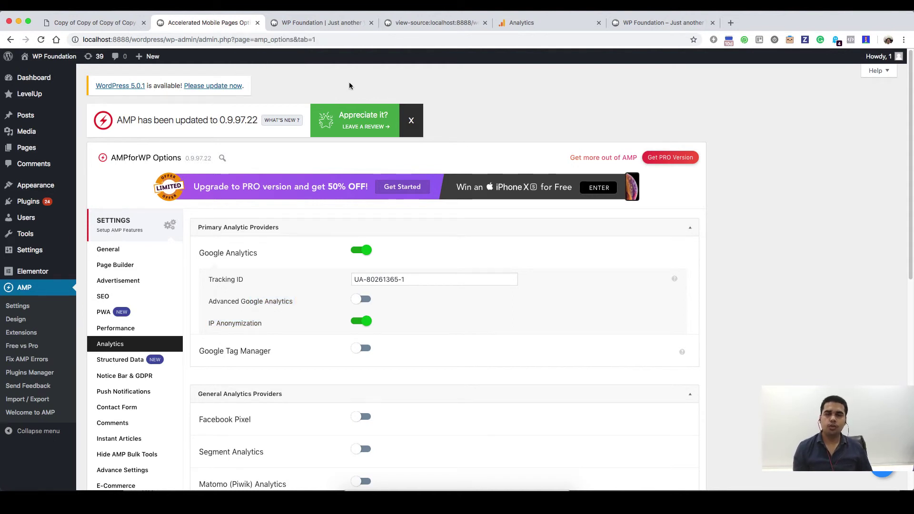